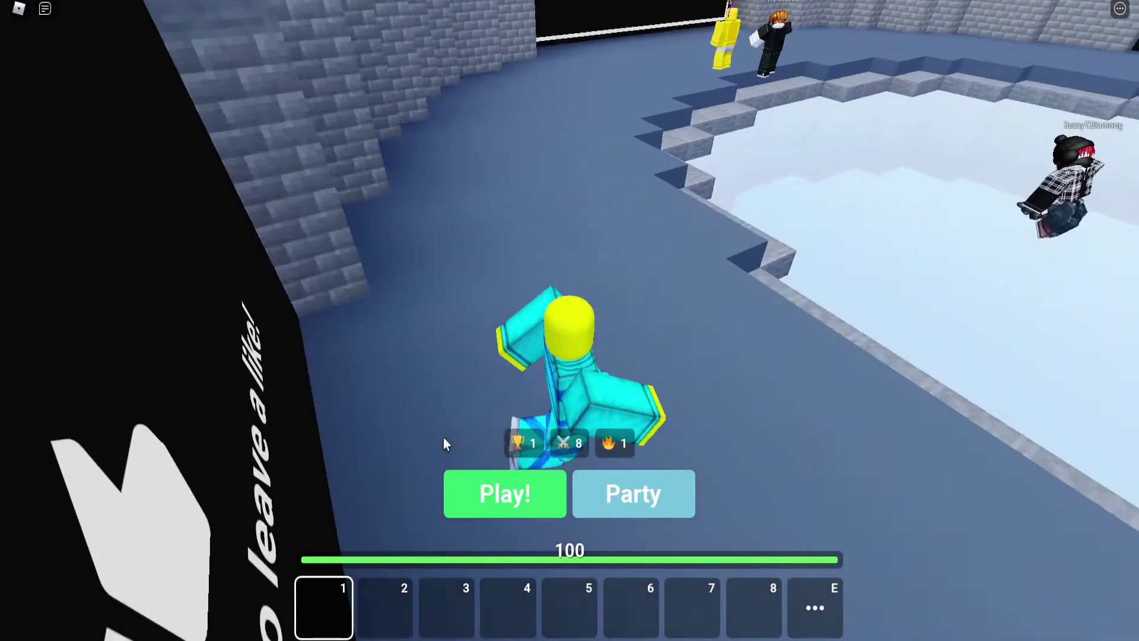
- Look at the game settings in the Escape menu, then resume play
{"action": "key", "text": "Escape"}
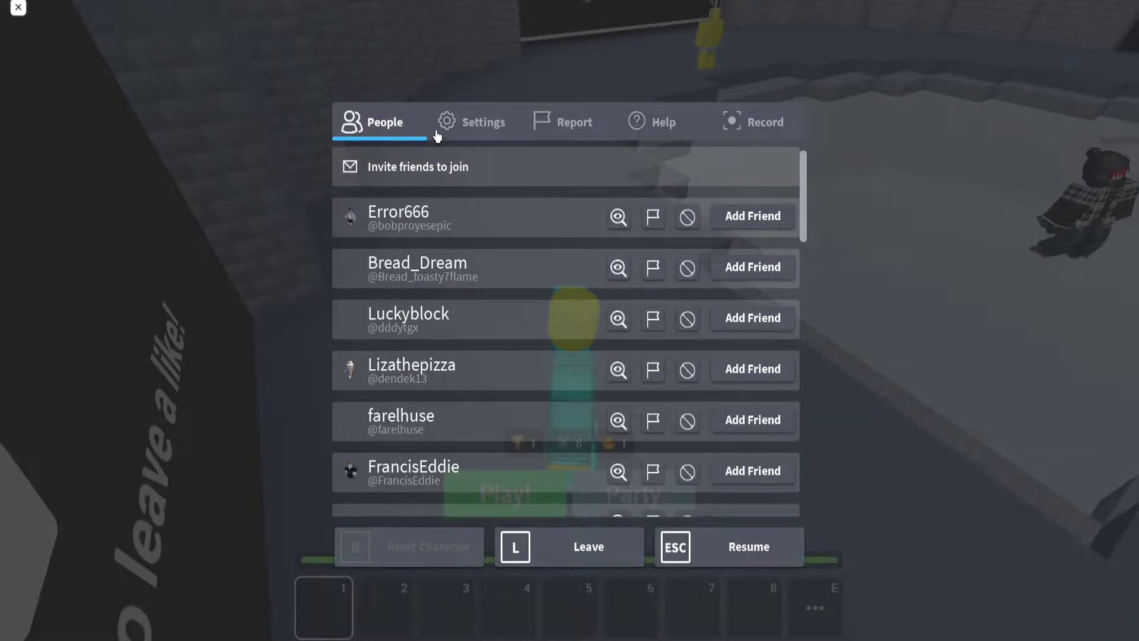
{"action": "left_click", "coordinate": [470, 122]}
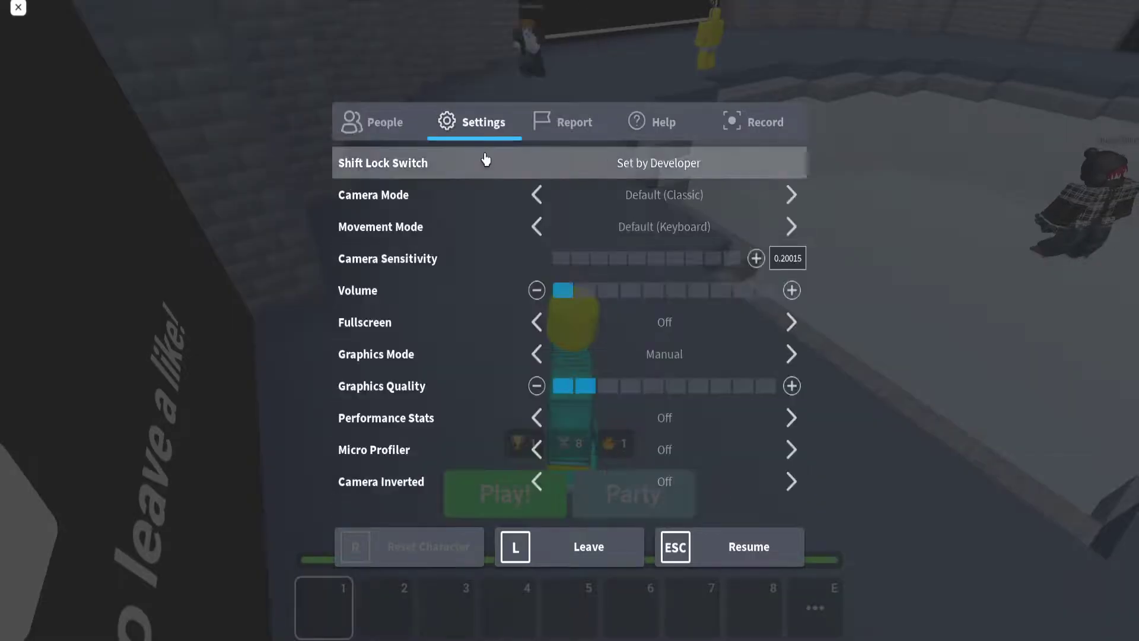
{"action": "key", "text": "Escape"}
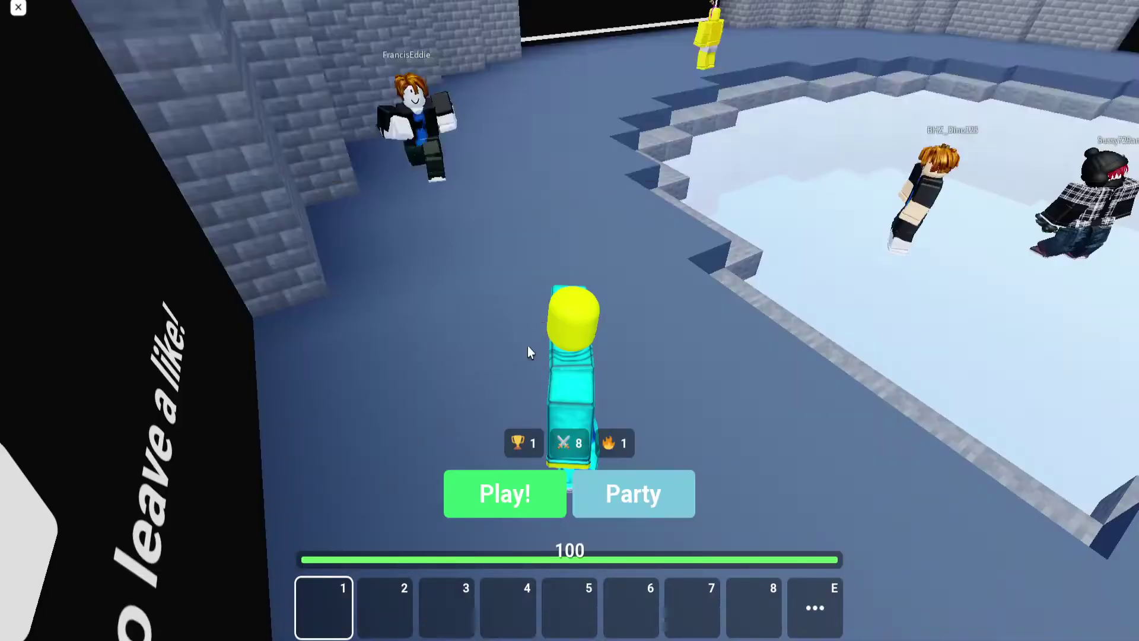
- Run the loaded Synapse X script on the game and start searching for a Skywars match
{"action": "key", "text": "alt+Tab"}
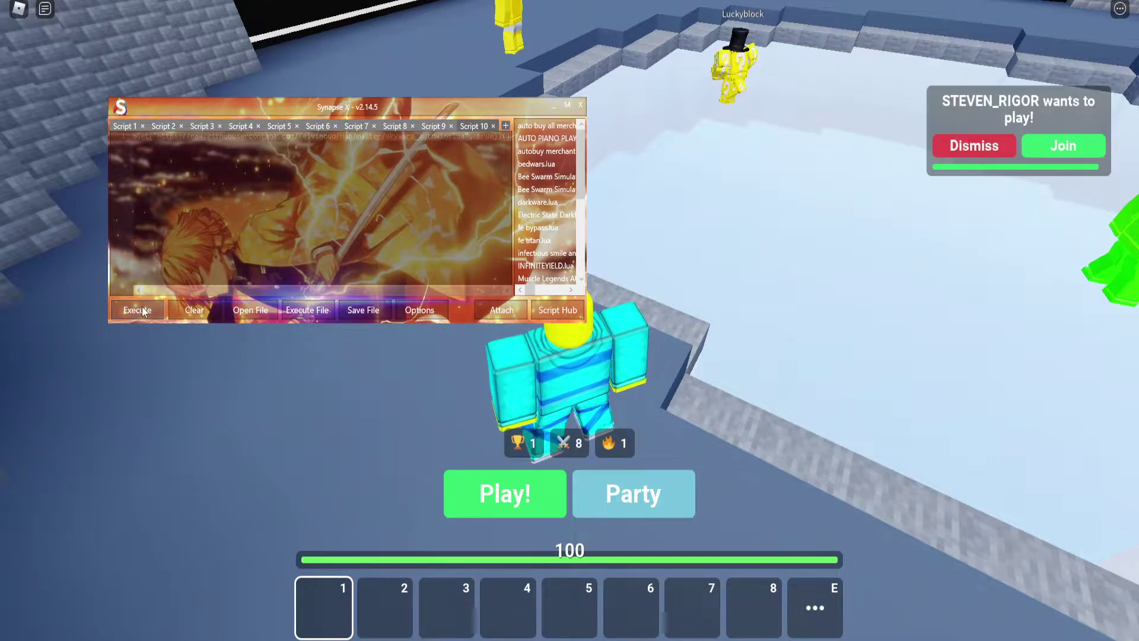
{"action": "left_click", "coordinate": [593, 422]}
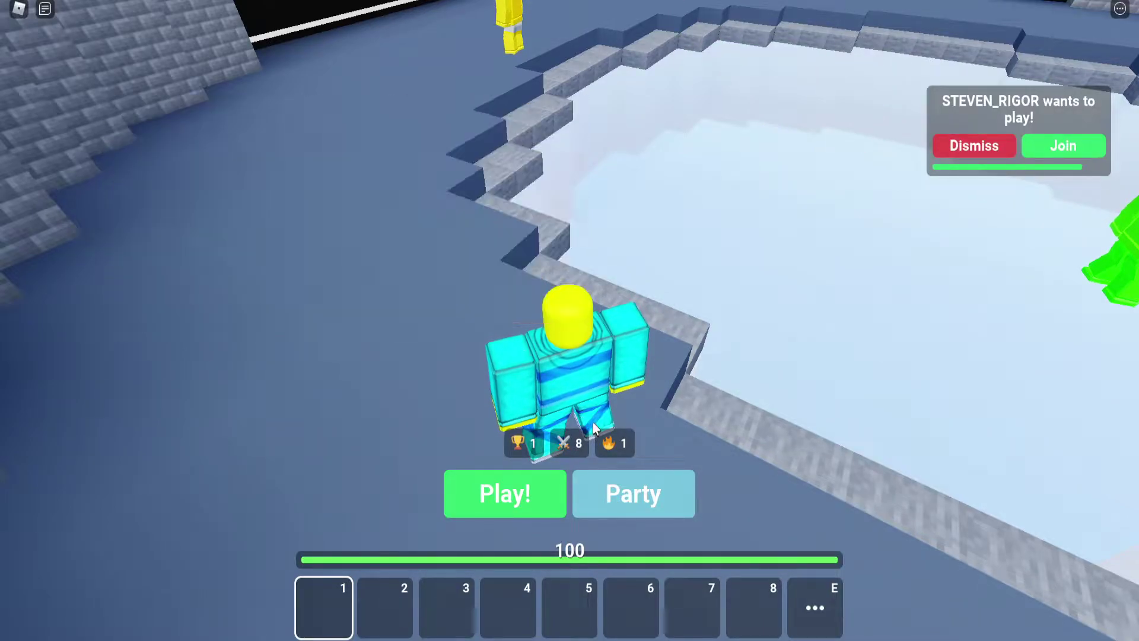
{"action": "left_click_drag", "start_coordinate": [587, 366], "coordinate": [584, 366]}
{"action": "key", "text": "alt+Tab"}
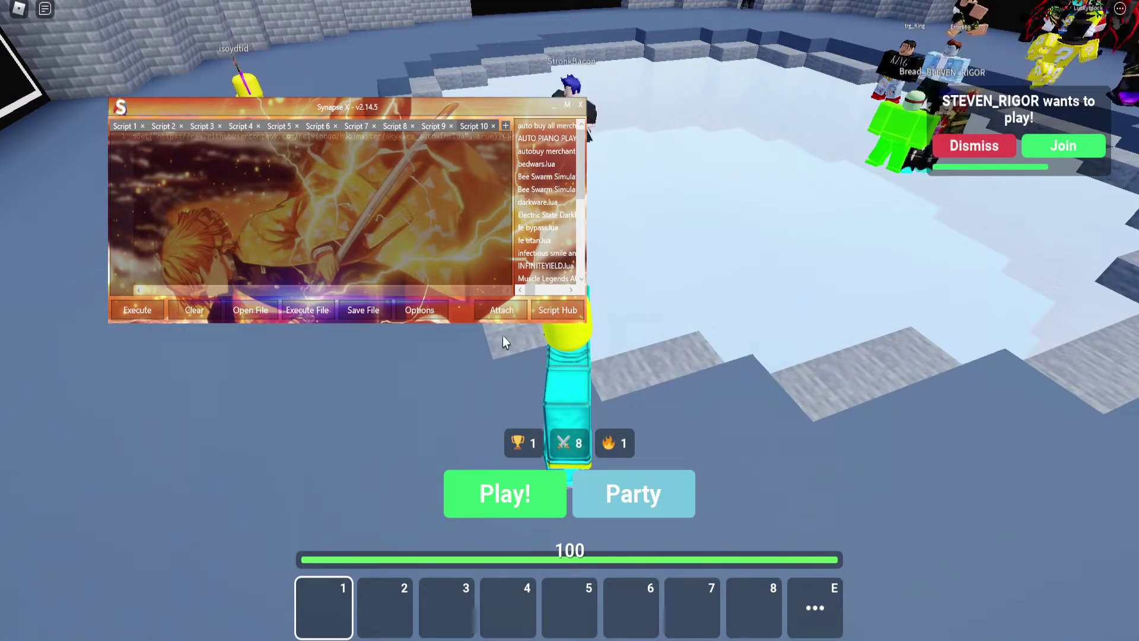
{"action": "left_click", "coordinate": [138, 309]}
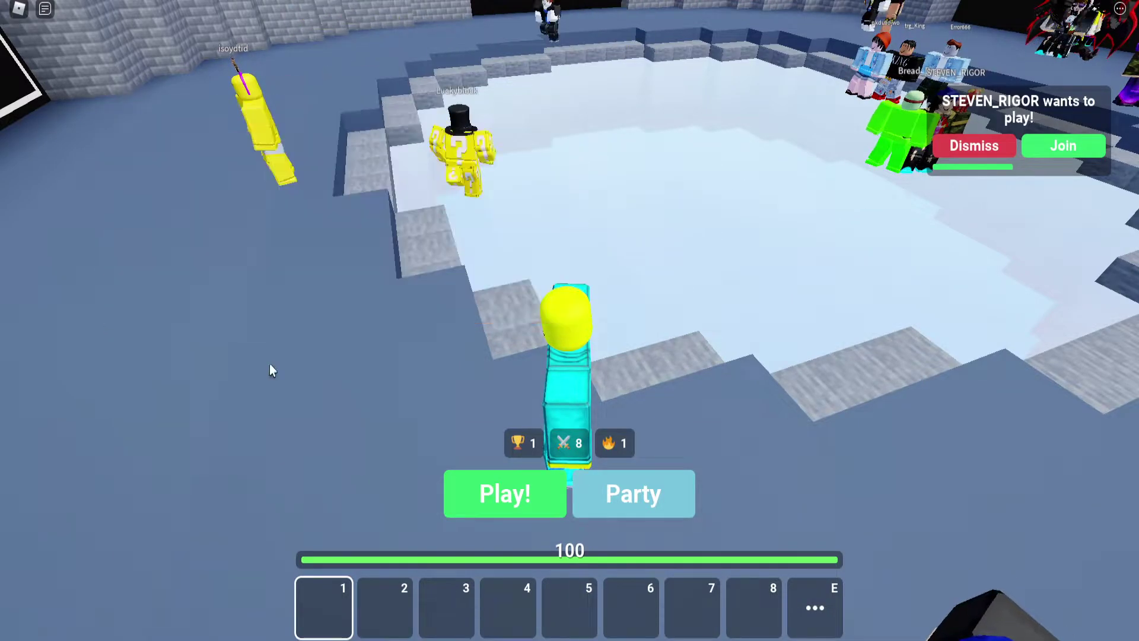
{"action": "left_click", "coordinate": [511, 492]}
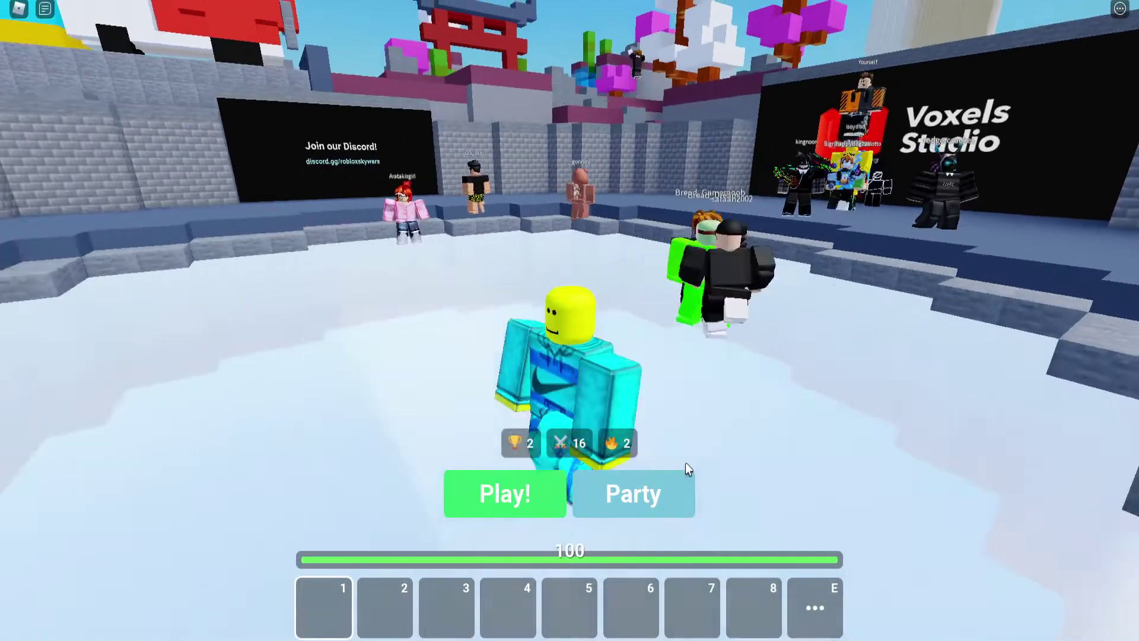
- Invite a player to the party, replace them with a different player, and close the party panel
{"action": "left_click", "coordinate": [674, 489]}
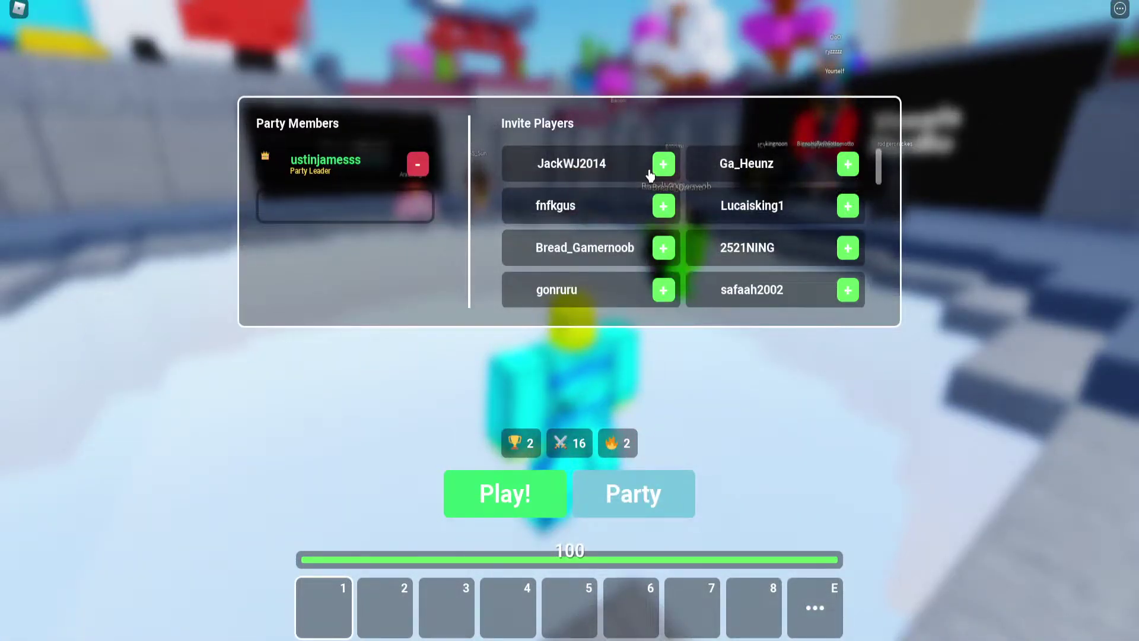
{"action": "left_click", "coordinate": [665, 164]}
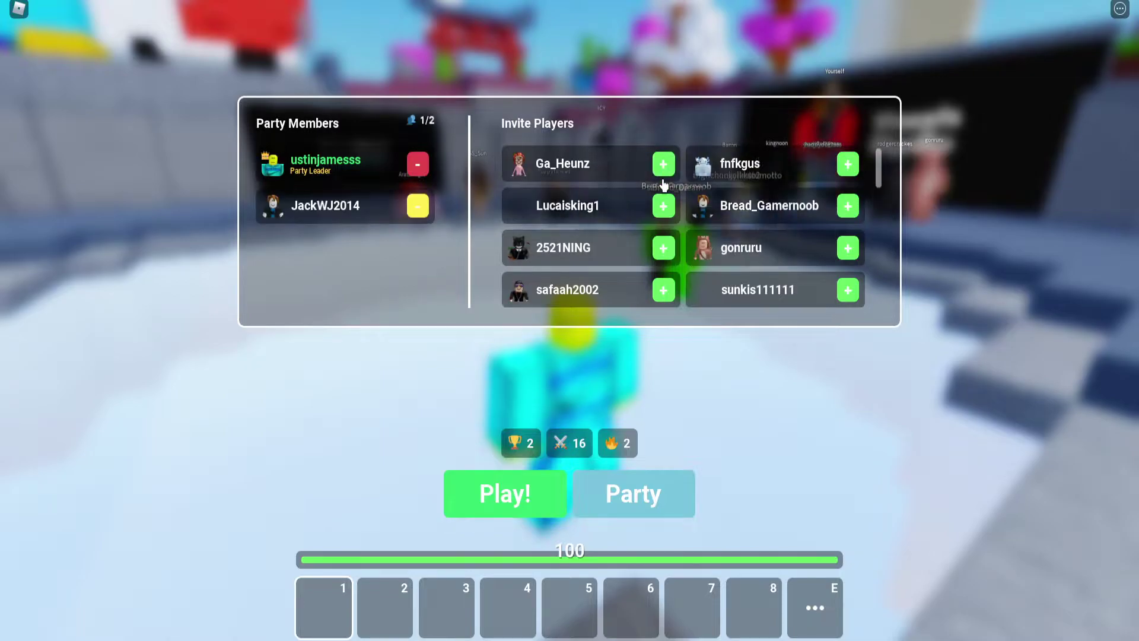
{"action": "left_click", "coordinate": [595, 503]}
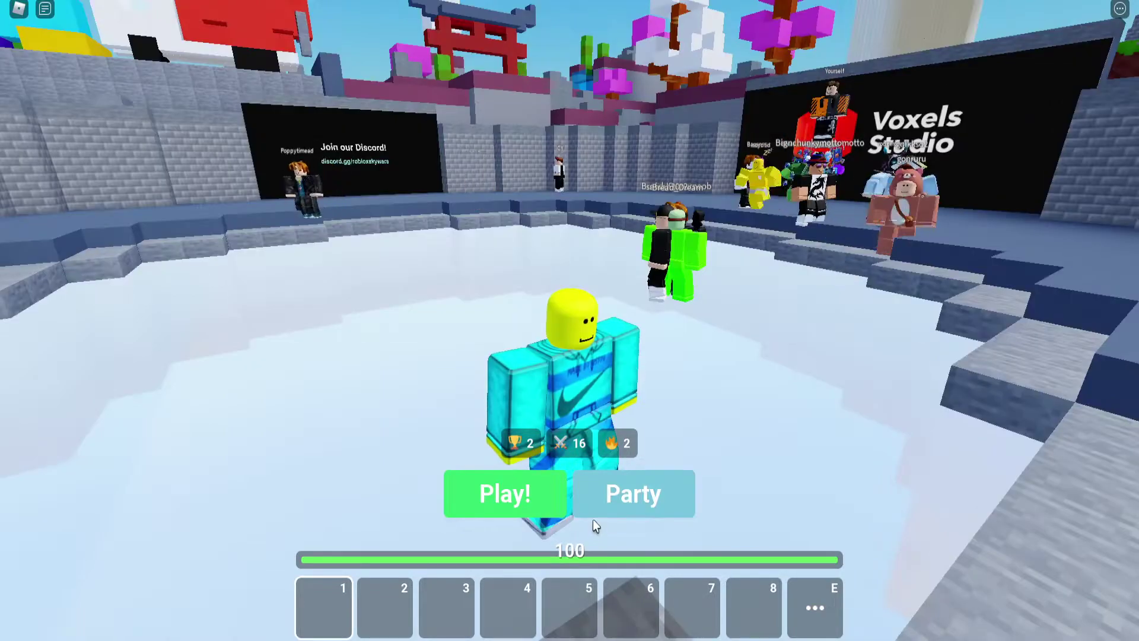
{"action": "left_click", "coordinate": [596, 506]}
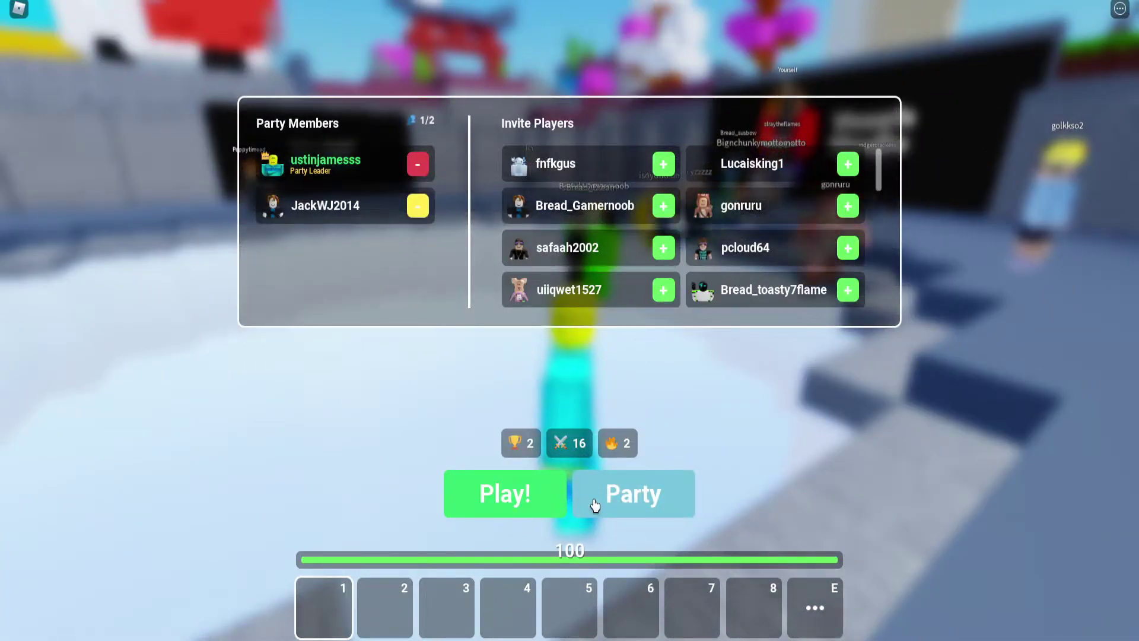
{"action": "left_click", "coordinate": [419, 204]}
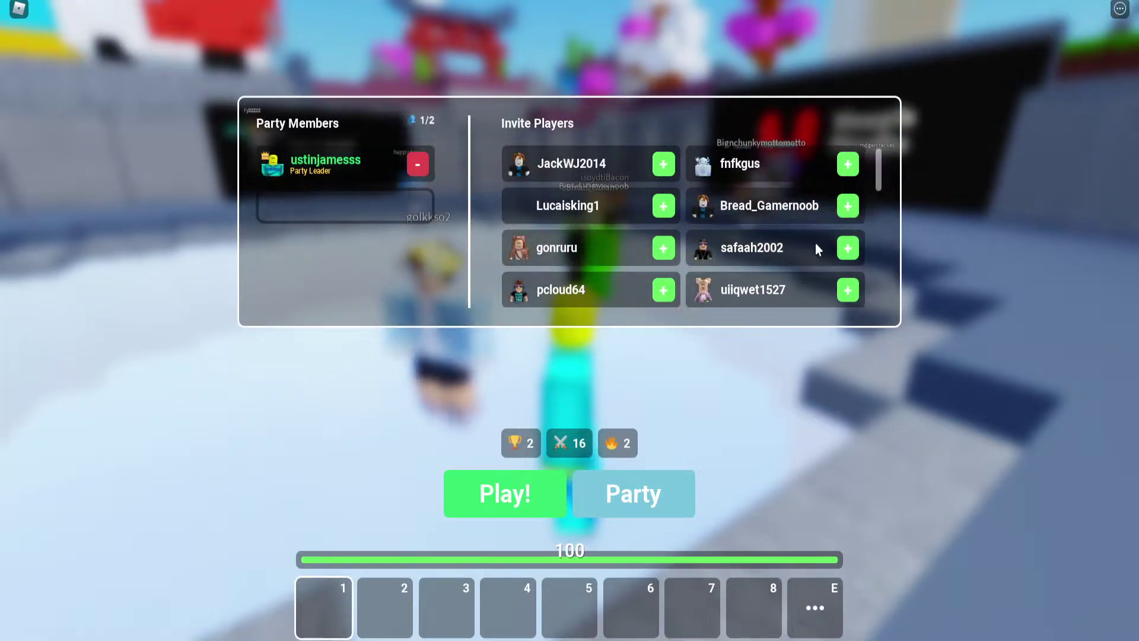
{"action": "left_click", "coordinate": [663, 247]}
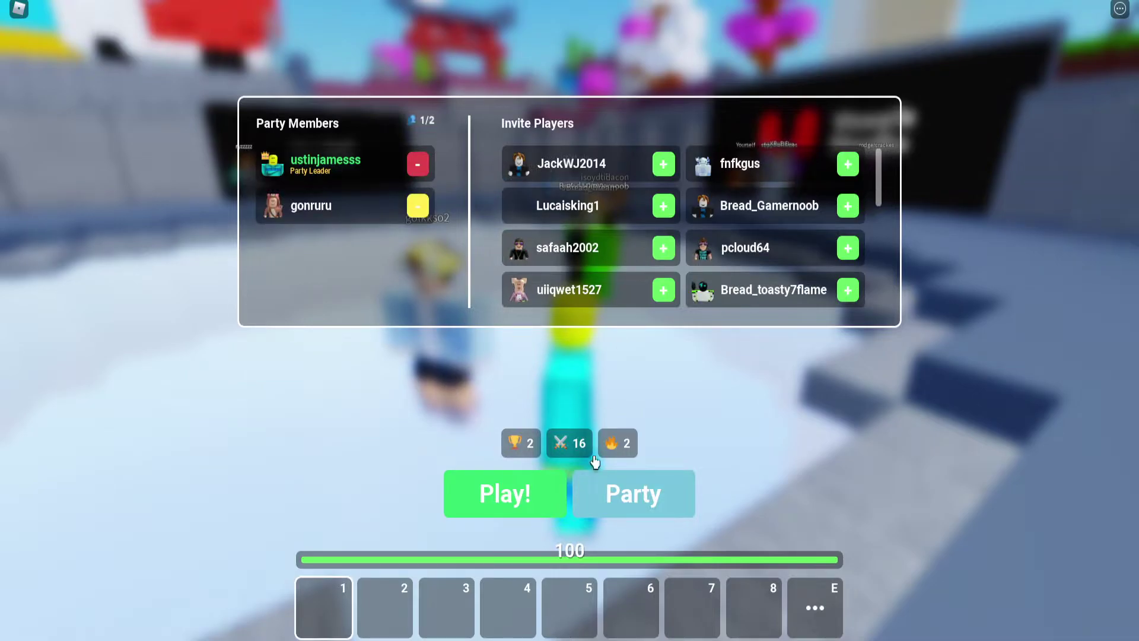
{"action": "left_click", "coordinate": [585, 506]}
- Start a Skywars match with the party and run the Synapse X script during the countdown
{"action": "left_click", "coordinate": [520, 498]}
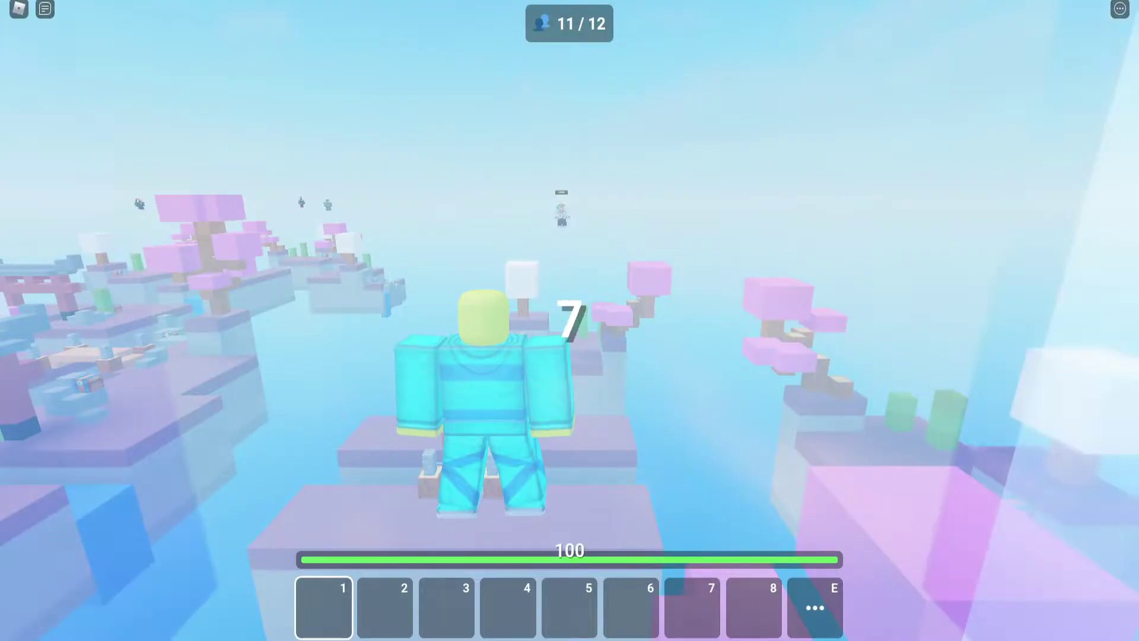
{"action": "key", "text": "alt+Tab"}
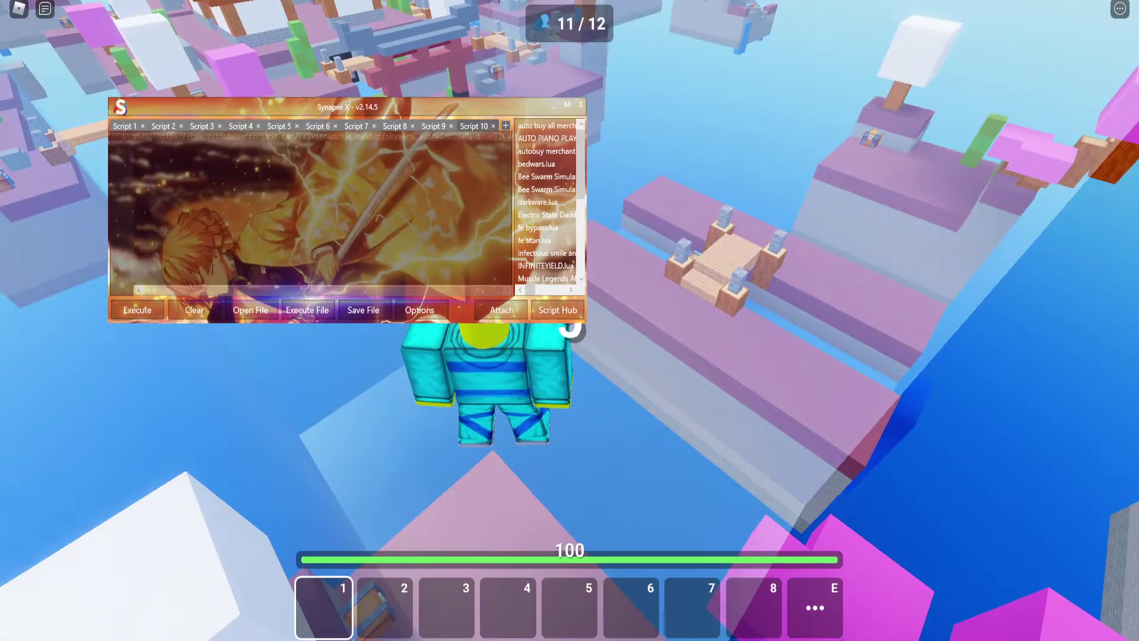
{"action": "left_click", "coordinate": [132, 310]}
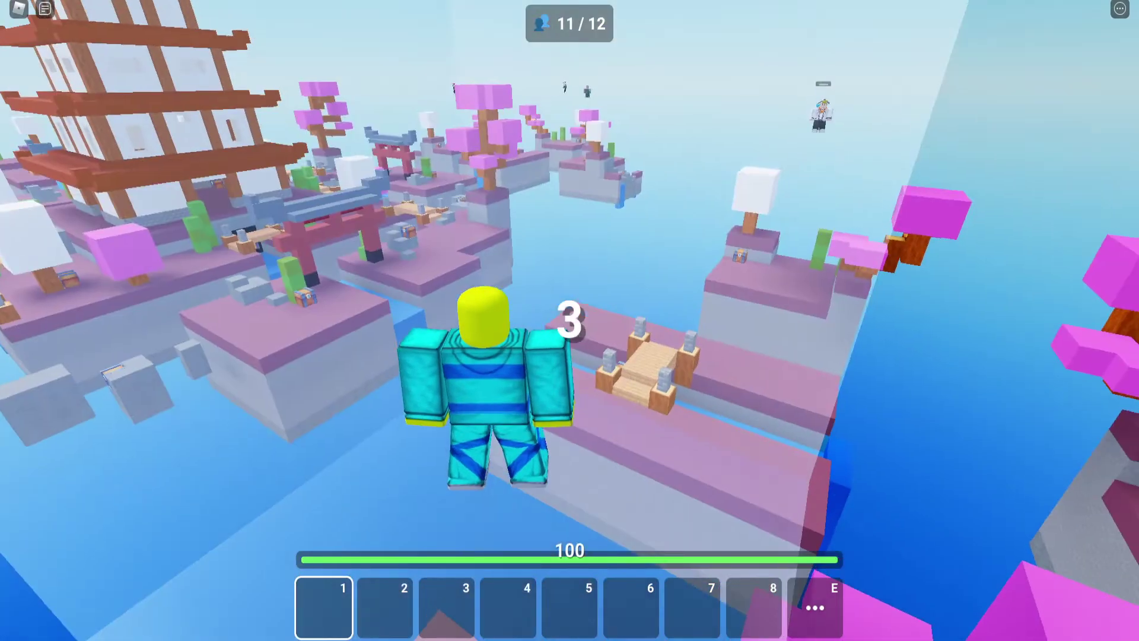